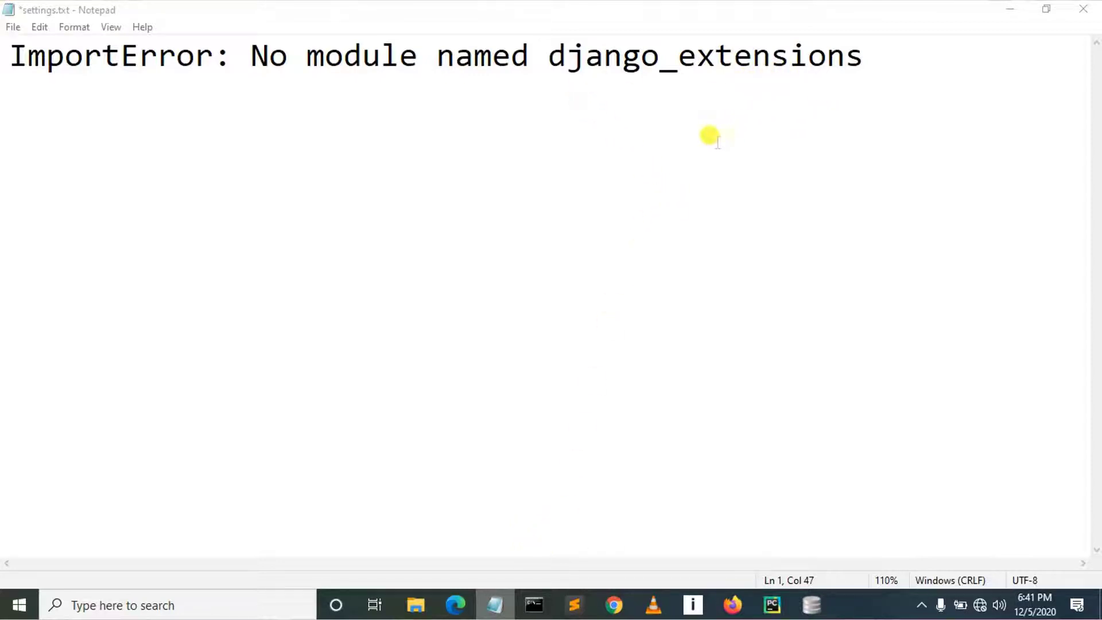
- Bring the Command Prompt window with 'pip install django-extensions' to the front
{"action": "left_click", "coordinate": [534, 605]}
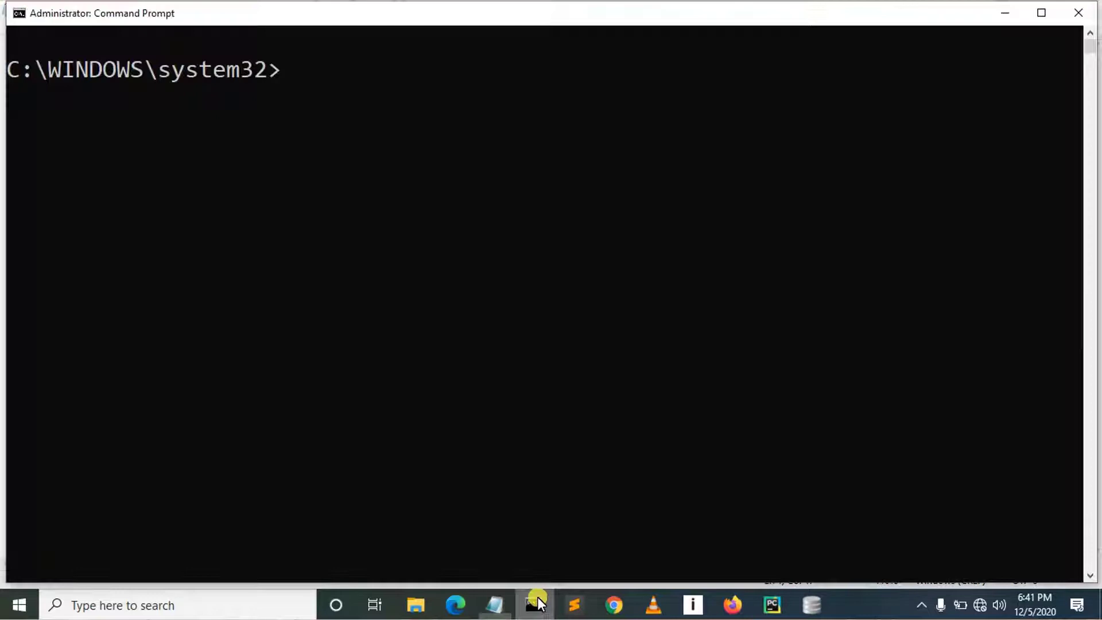
{"action": "type", "text": "p"}
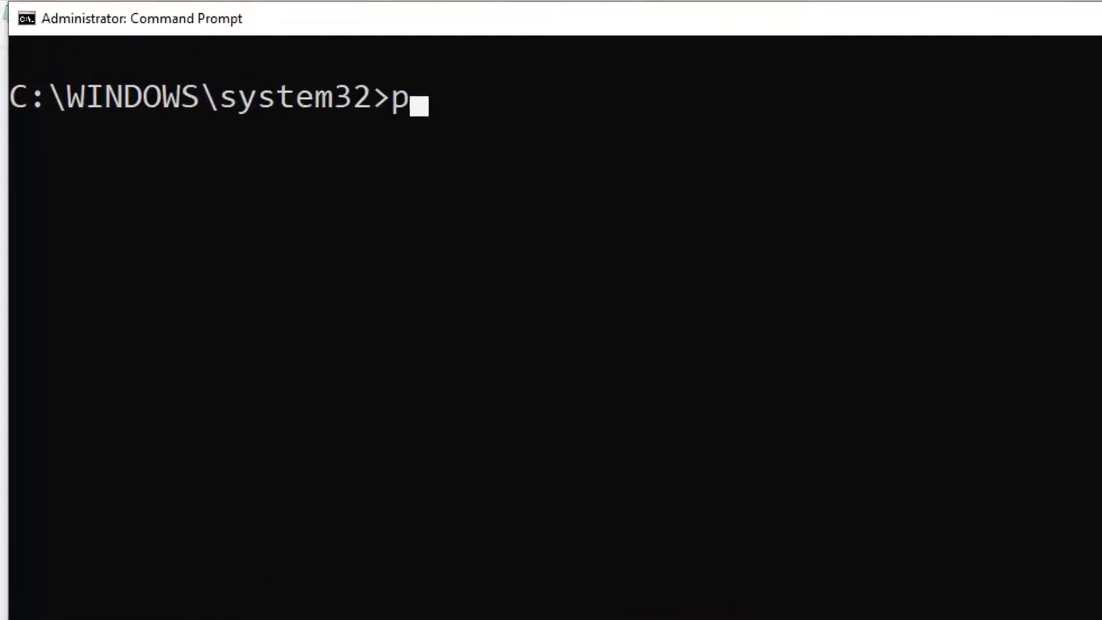
{"action": "type", "text": "ip in"}
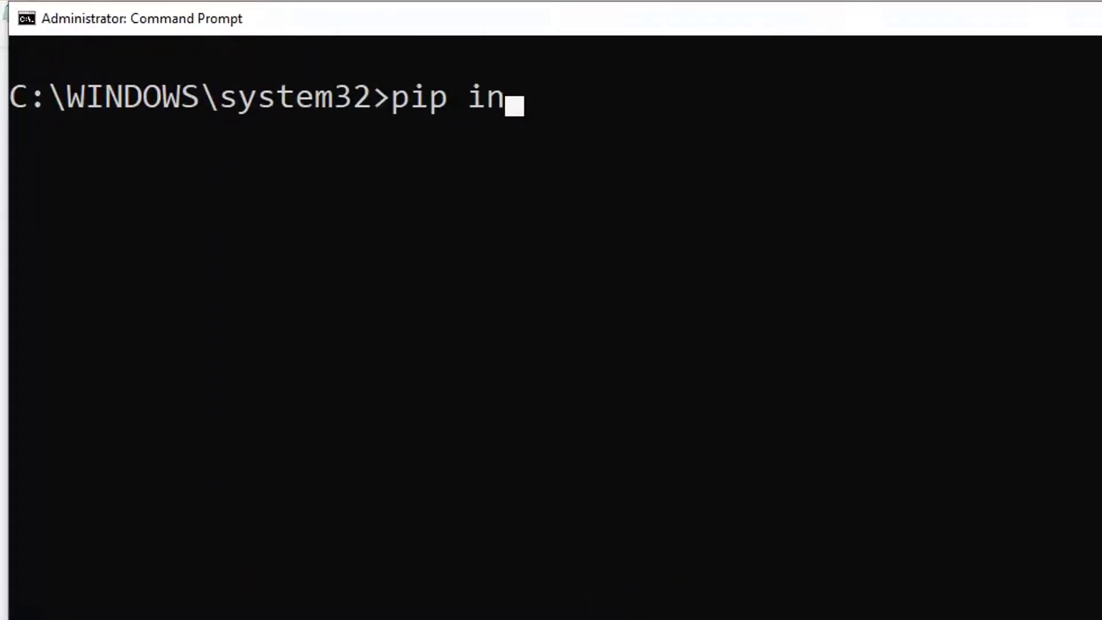
{"action": "type", "text": "sta"}
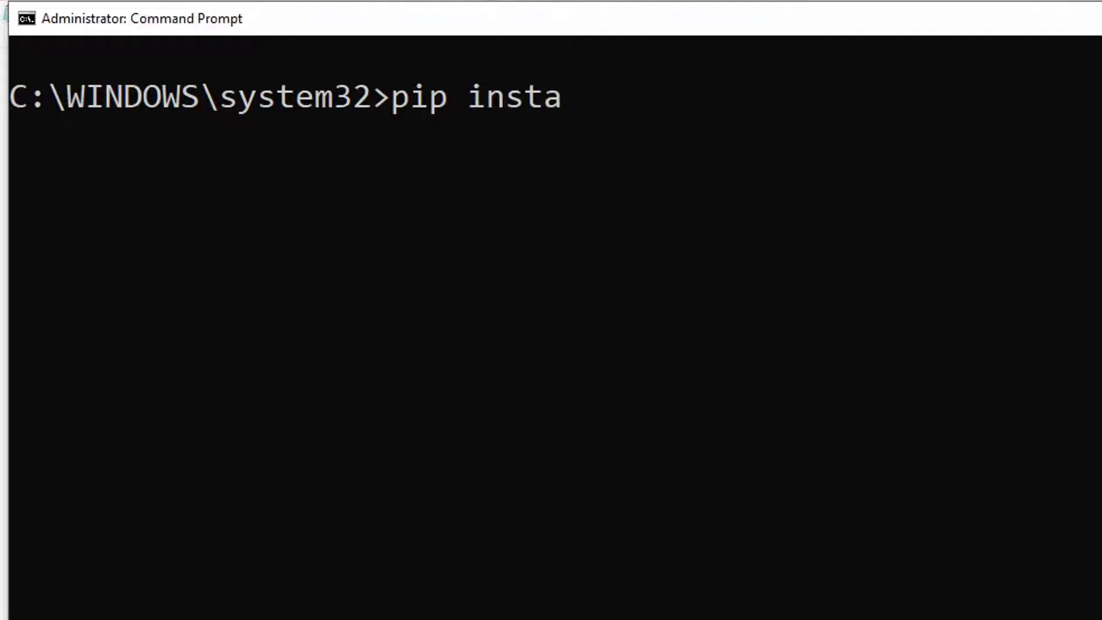
{"action": "type", "text": "ll dj"}
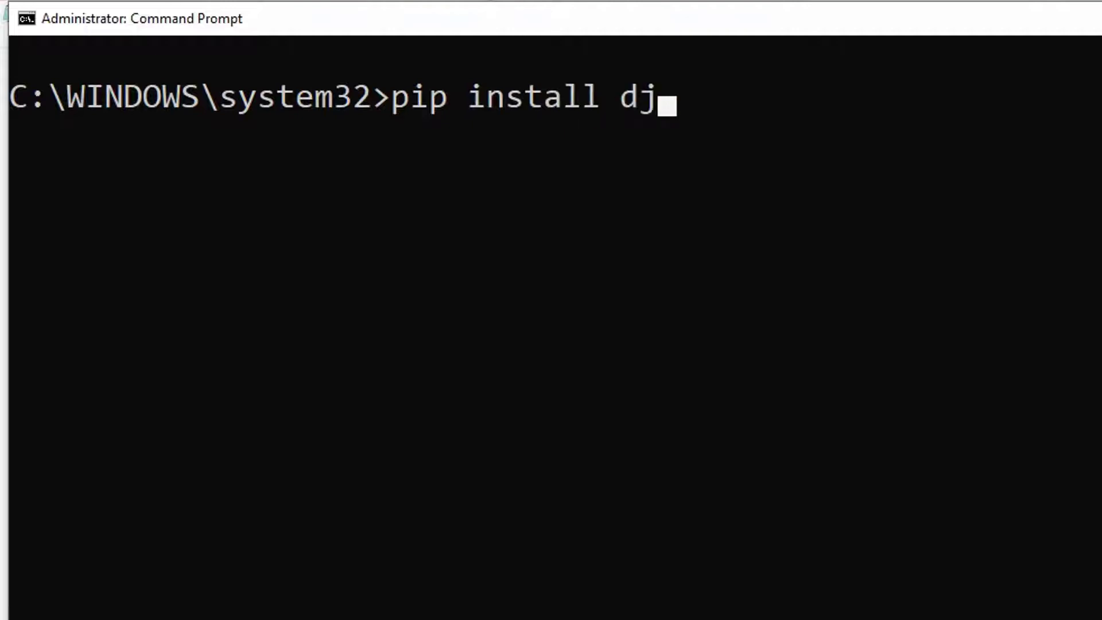
{"action": "type", "text": "ang"}
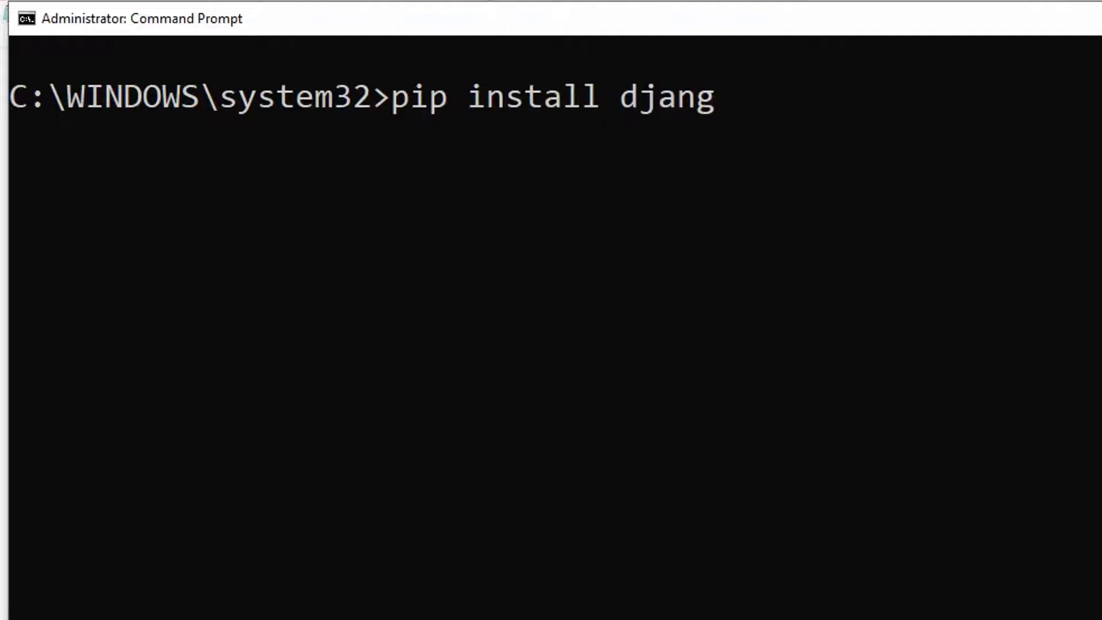
{"action": "type", "text": "o-"}
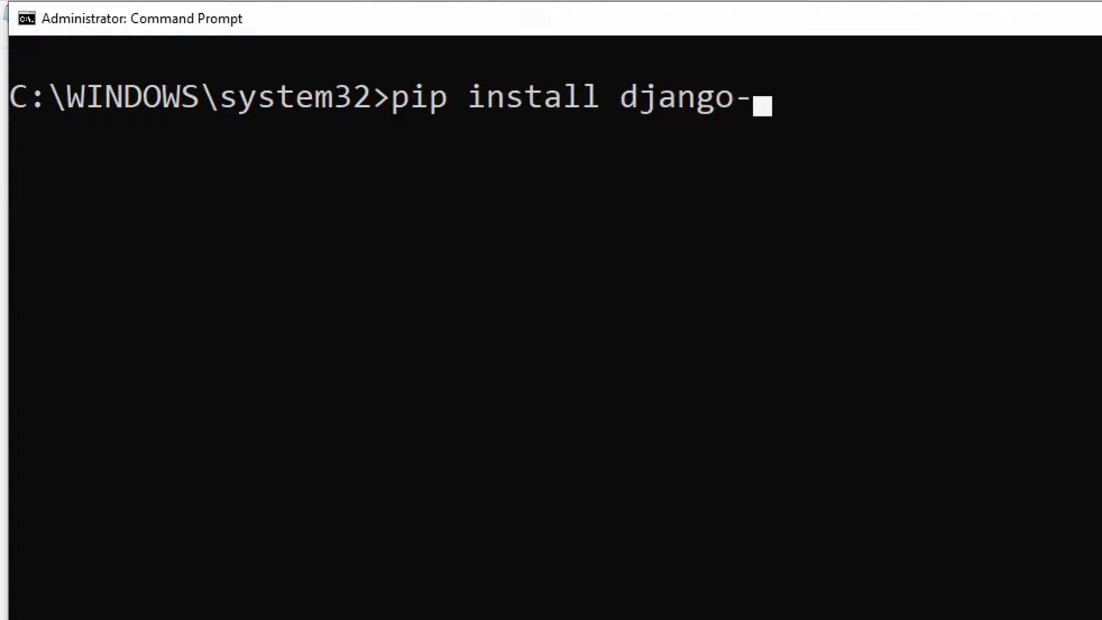
{"action": "type", "text": "ext"}
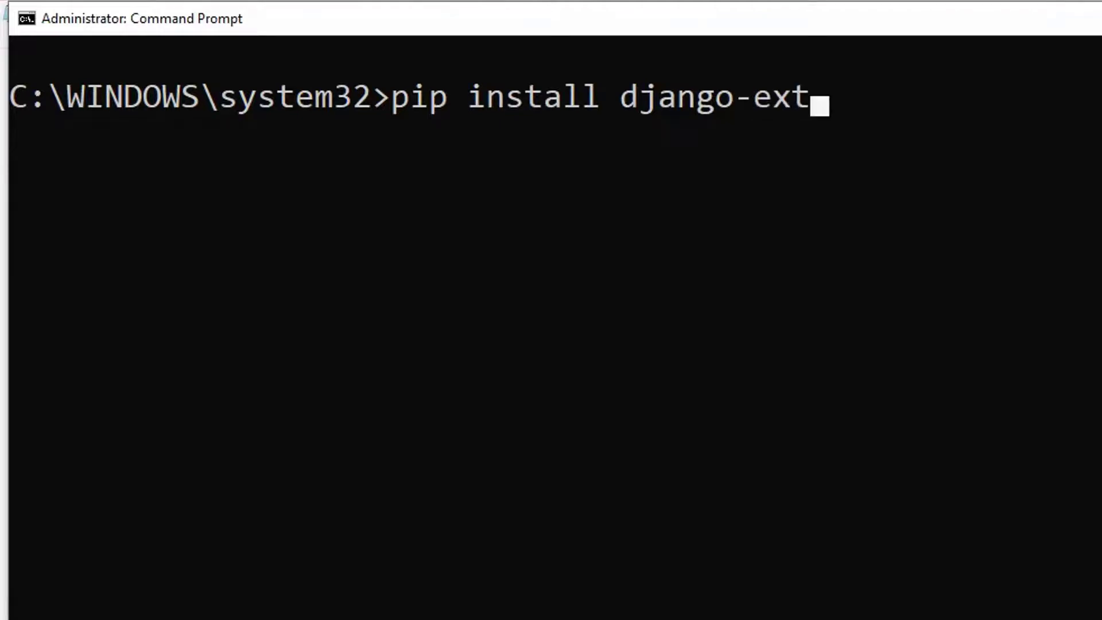
{"action": "type", "text": "ension"}
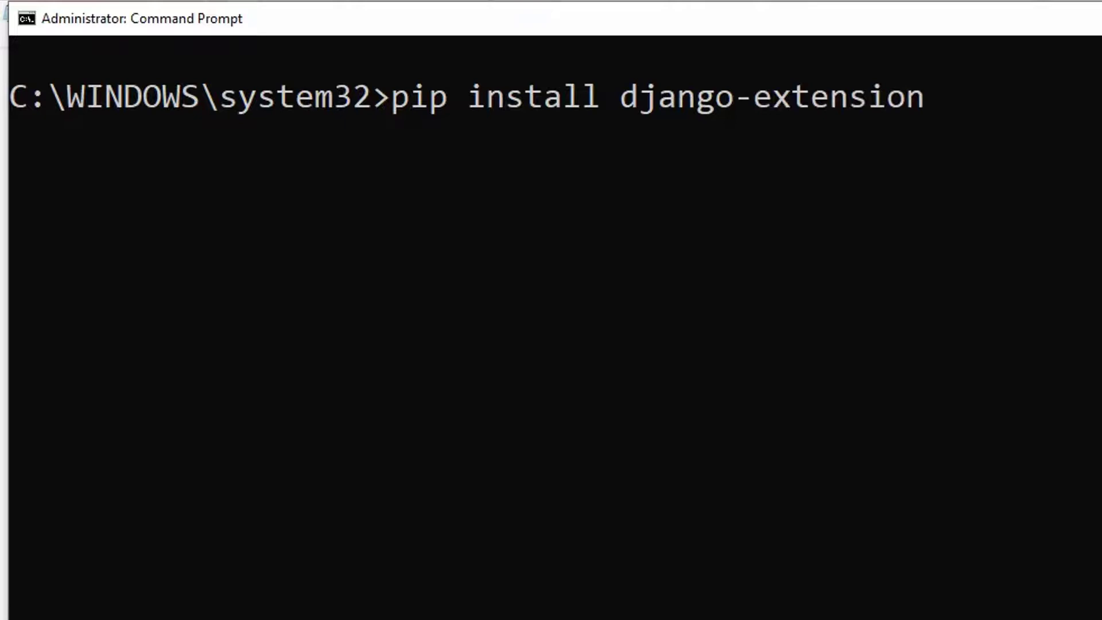
{"action": "type", "text": "s"}
- Run 'pip install django-extensions', confirming version 3.1.0 is already satisfied
{"action": "key", "text": "Return"}
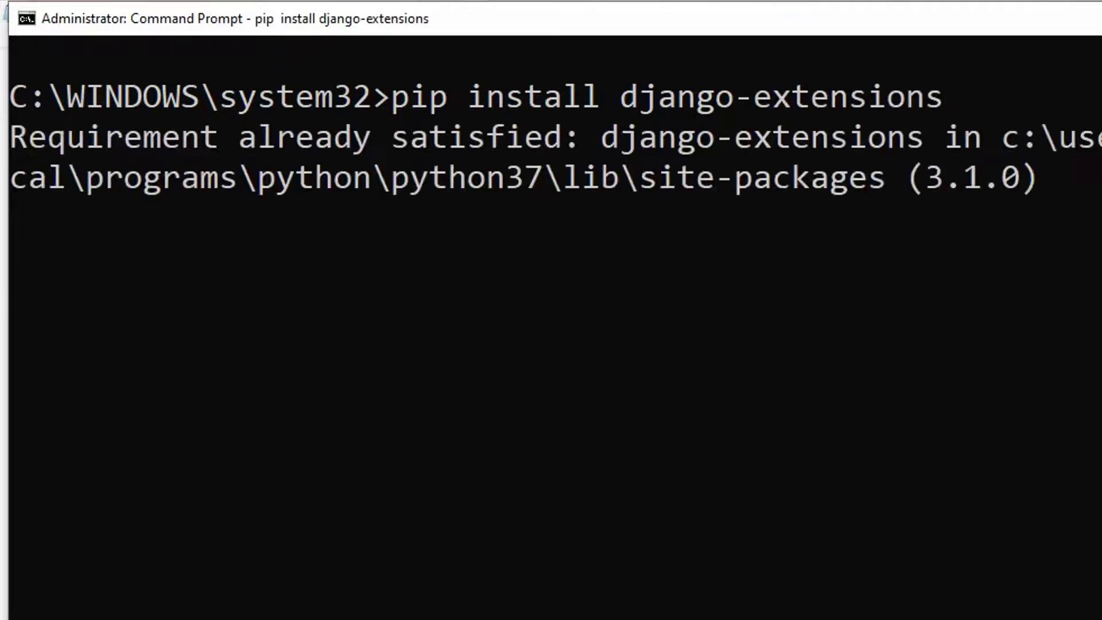